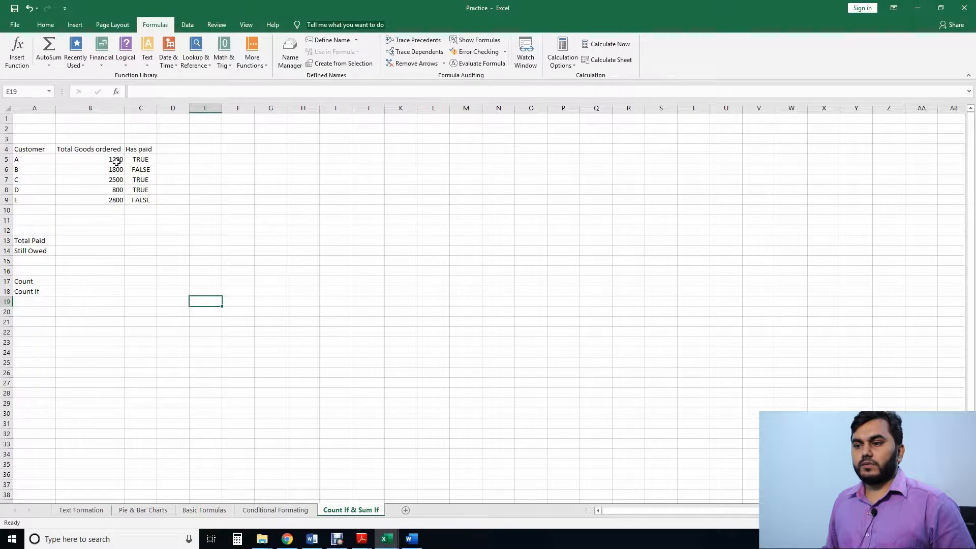
left_click(117, 161)
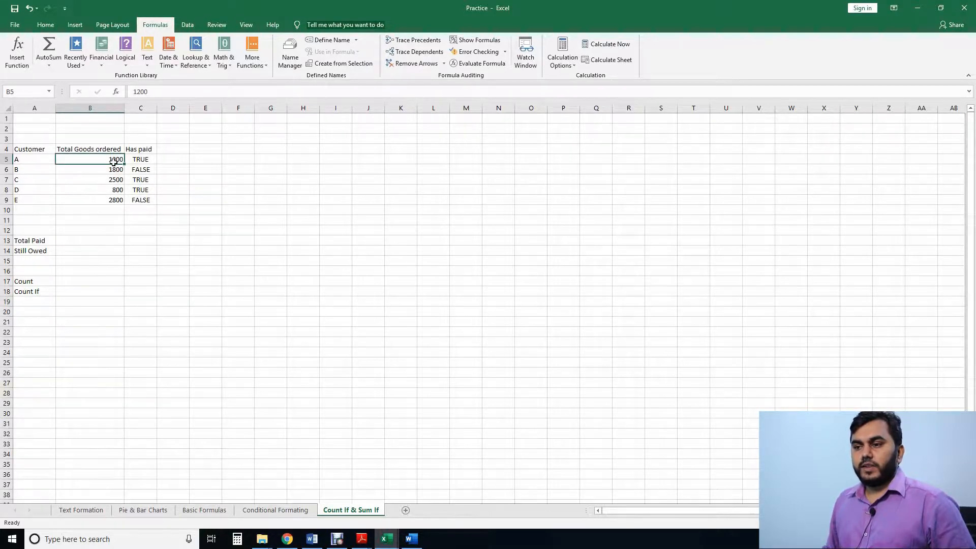
left_click_drag(114, 161, 119, 199)
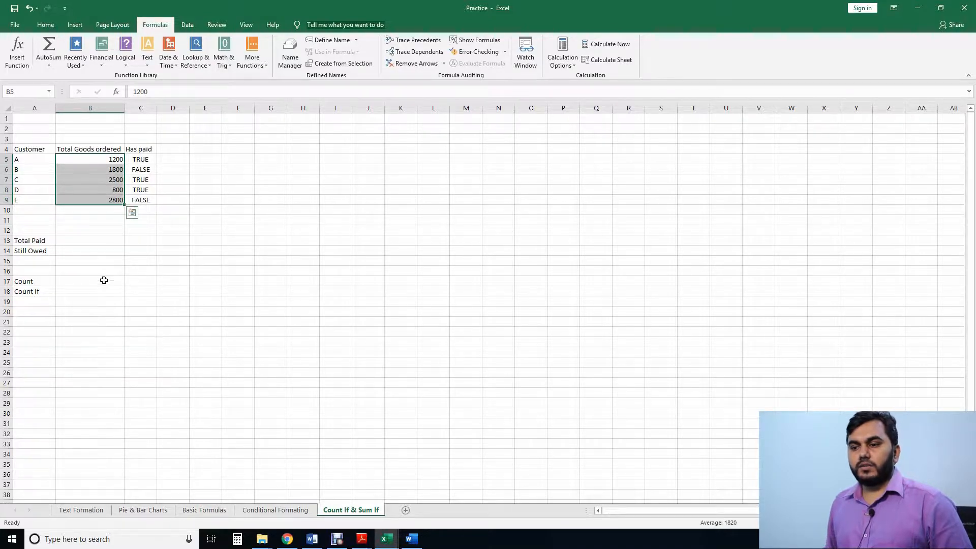
left_click(107, 238)
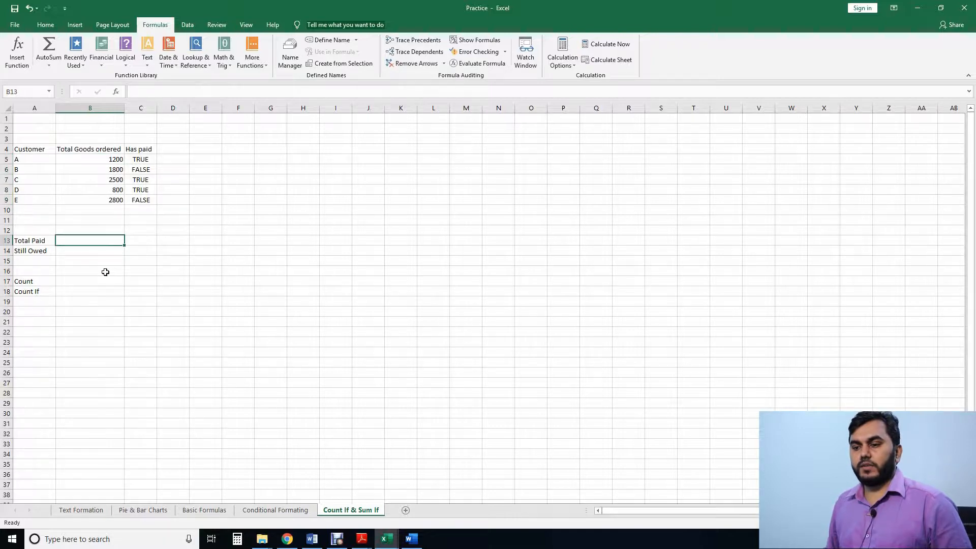
left_click(94, 259)
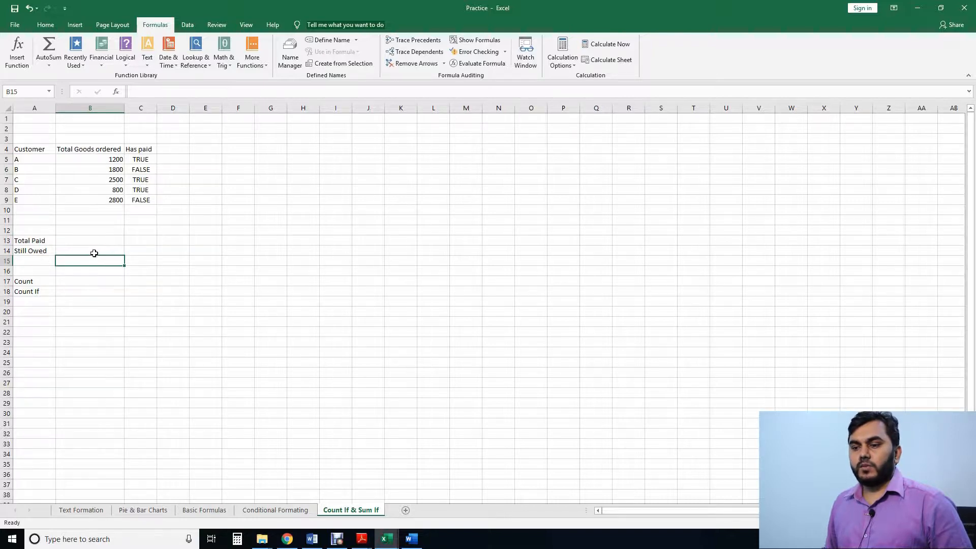
left_click(95, 251)
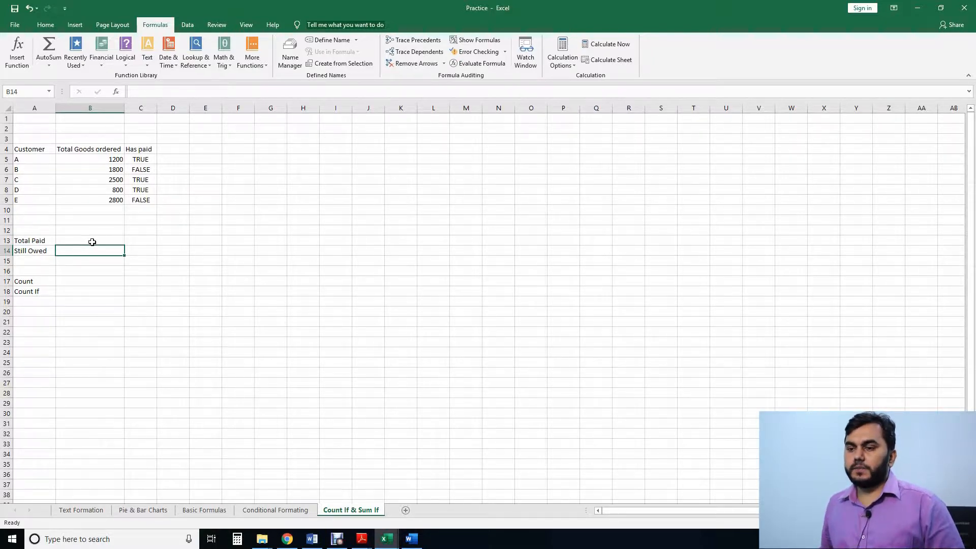
Step: Calculate Total Paid in B13 with a SUMIF formula that adds B5:B9 where C5:C9 is True
left_click(92, 241)
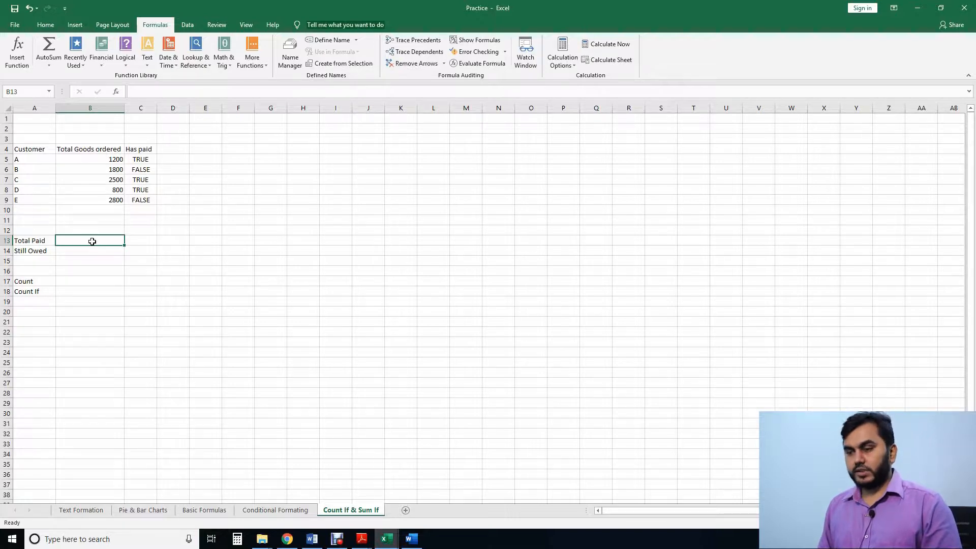
type("=")
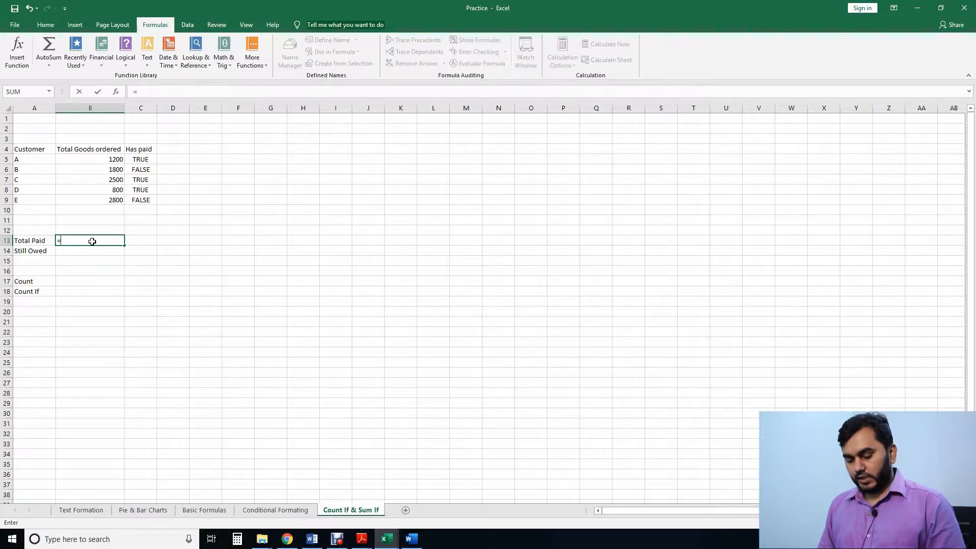
type("sumif(")
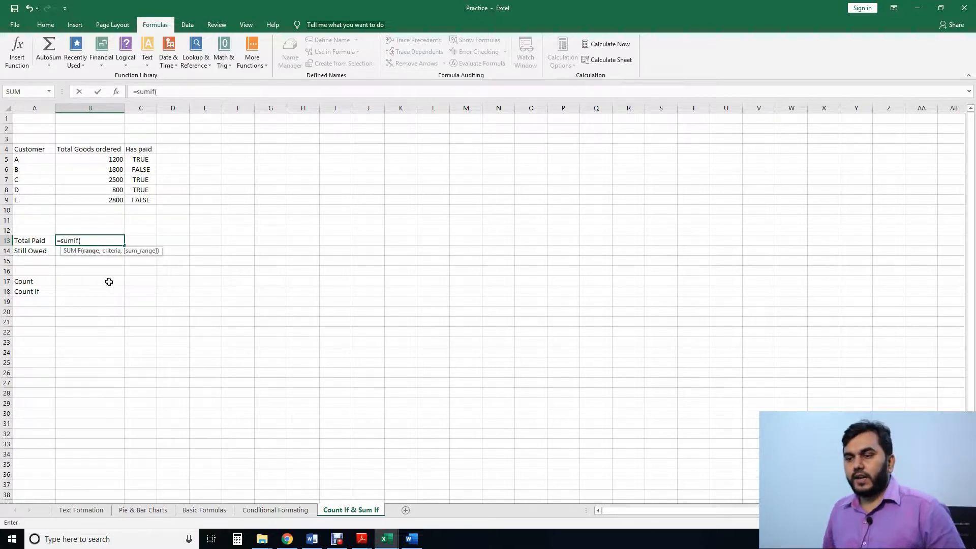
key("BackSpace")
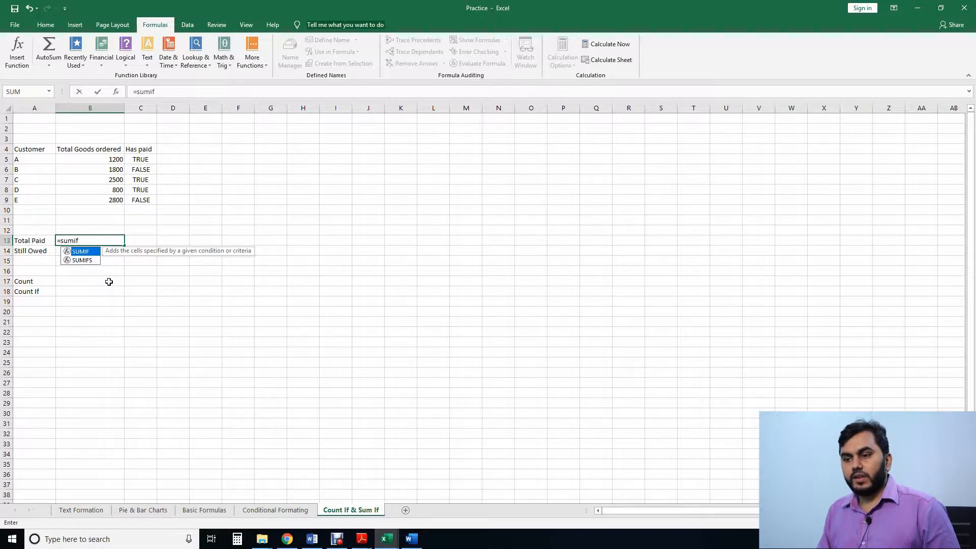
type("(")
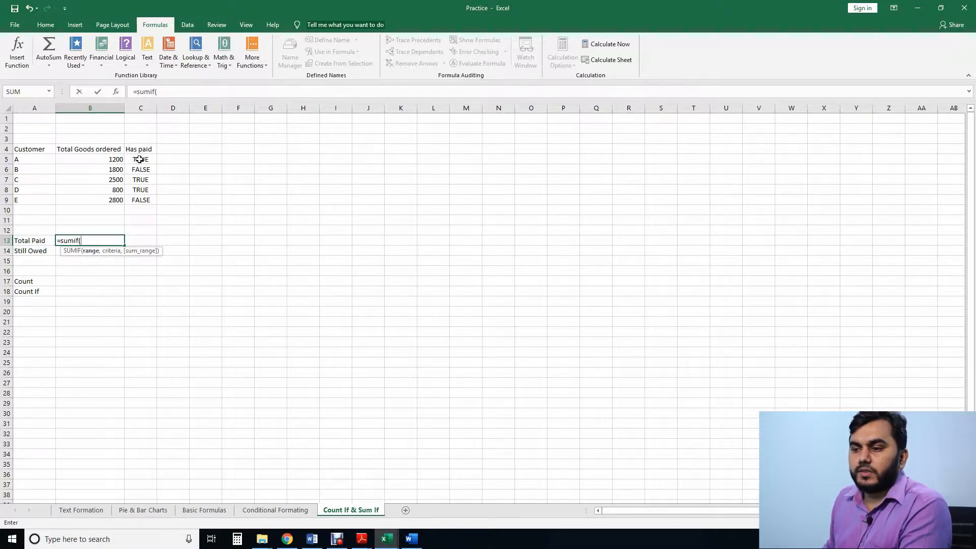
left_click_drag(139, 160, 142, 200)
type(",")
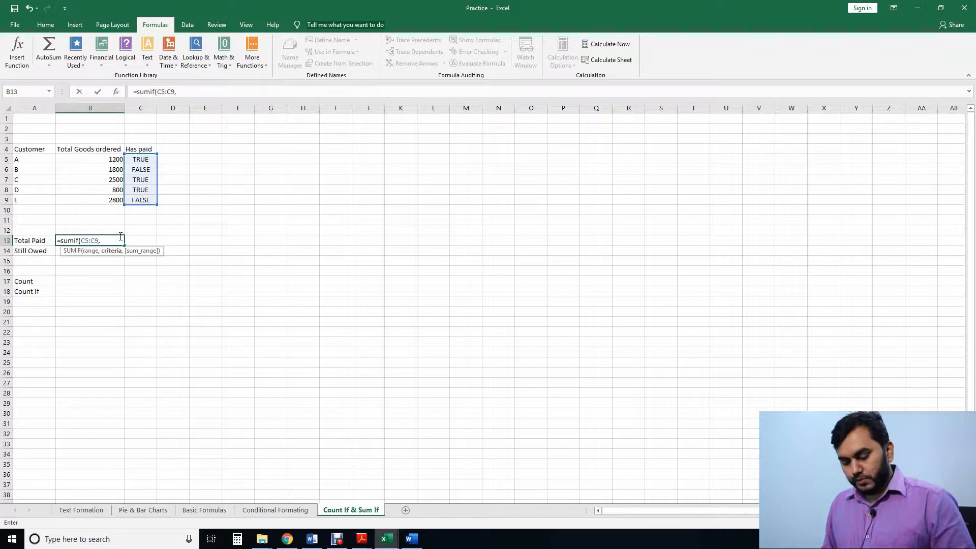
type("True")
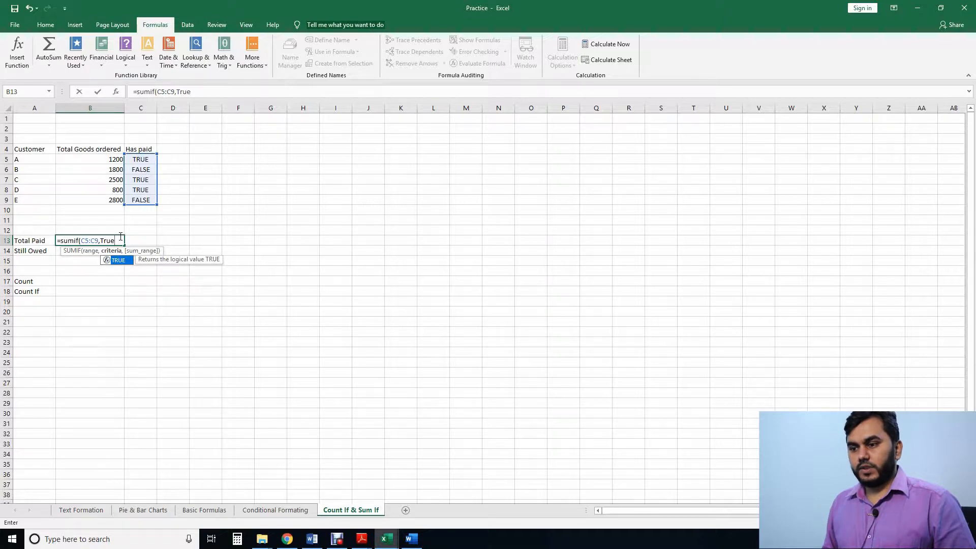
type(",")
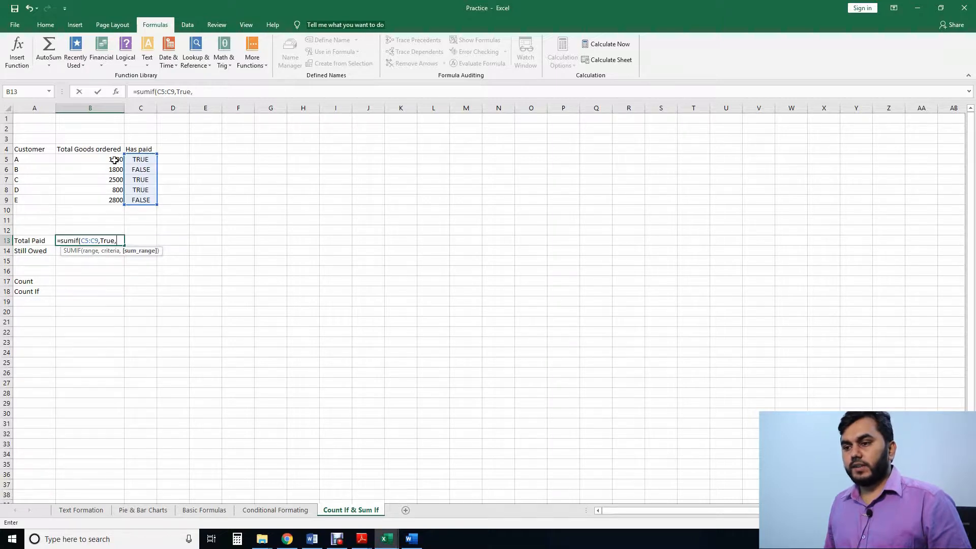
left_click_drag(118, 160, 117, 201)
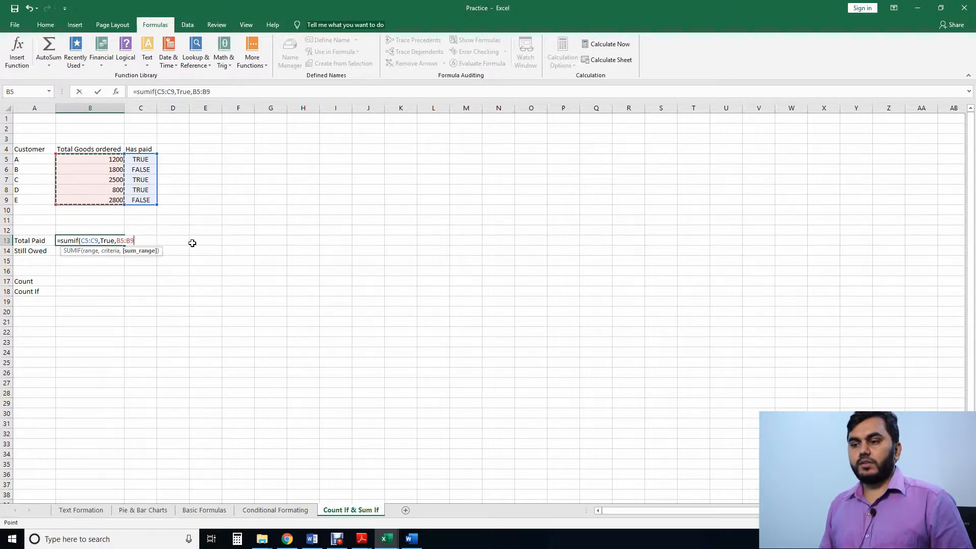
type(")")
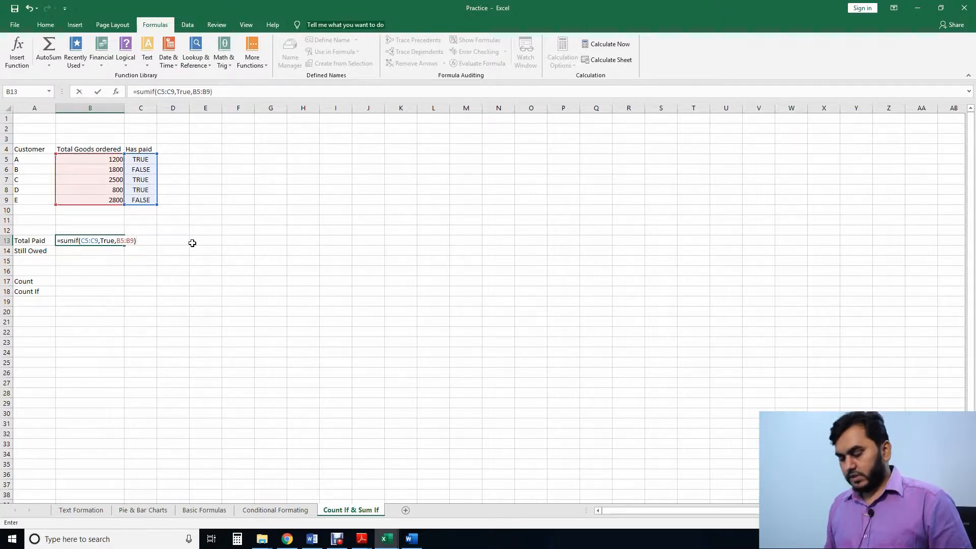
key("Return")
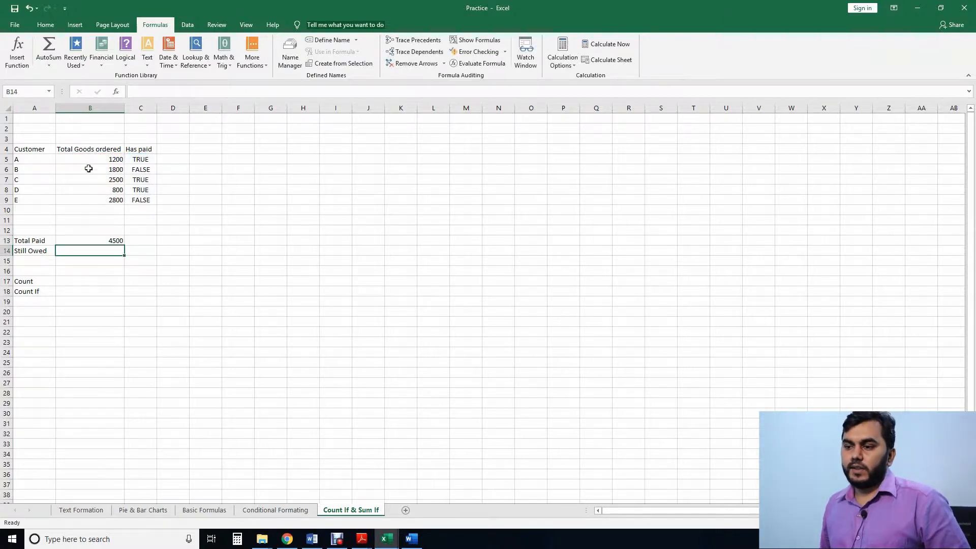
left_click(117, 160)
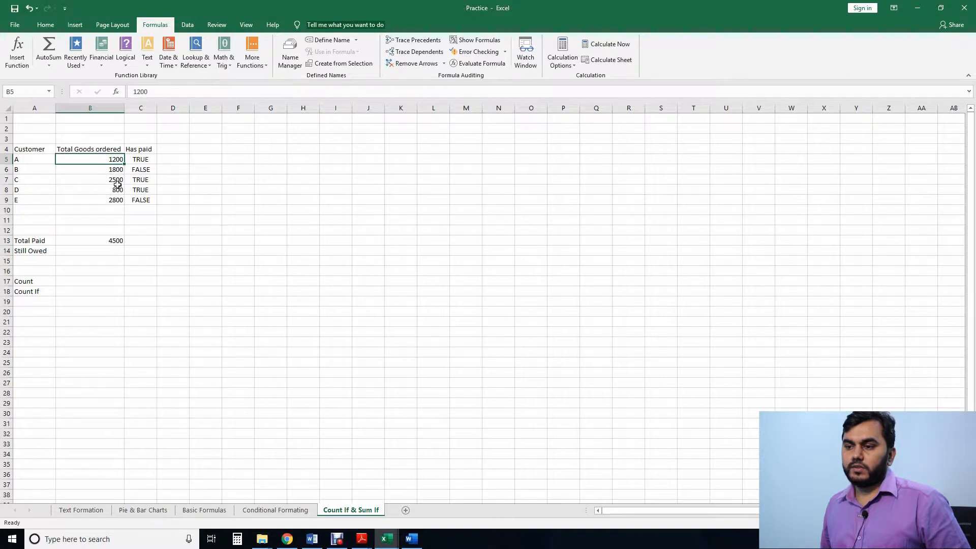
left_click(117, 181)
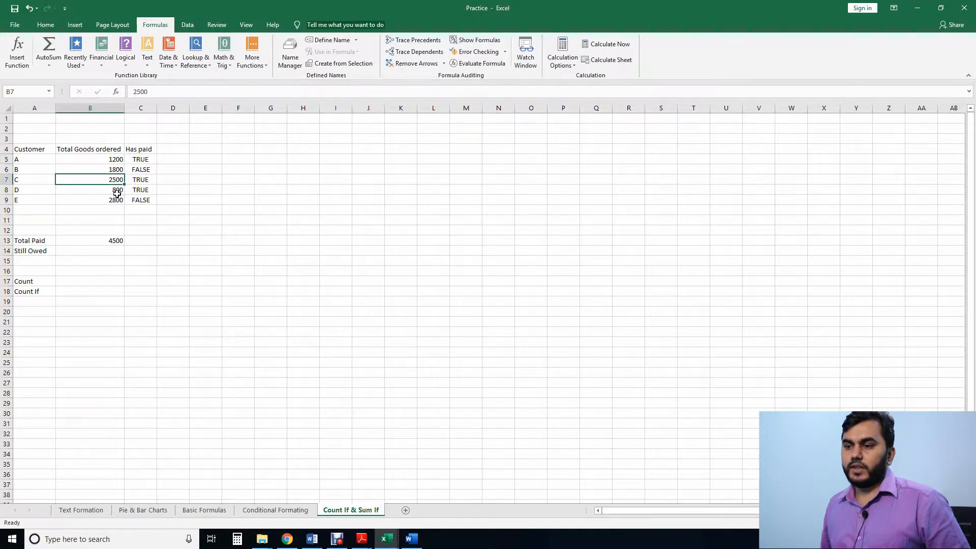
left_click(117, 192)
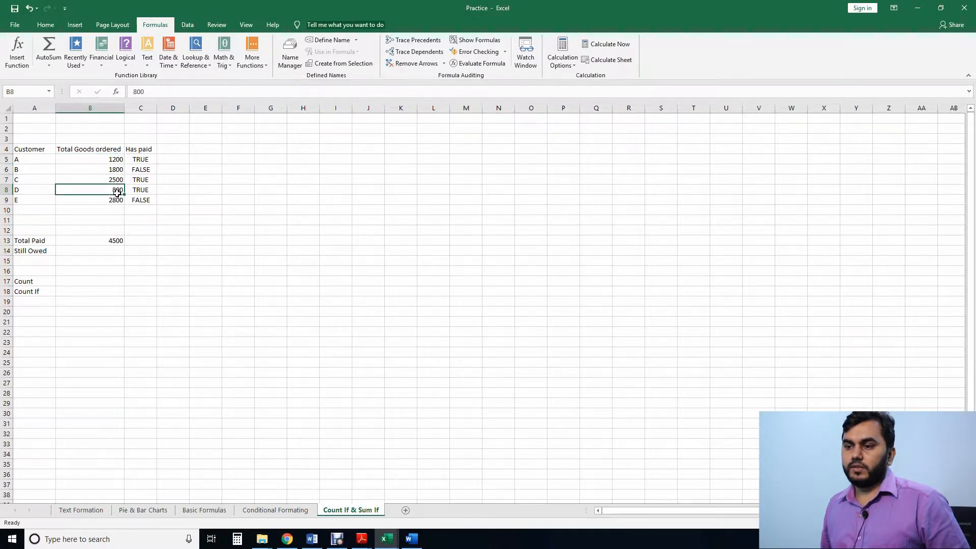
left_click(119, 242)
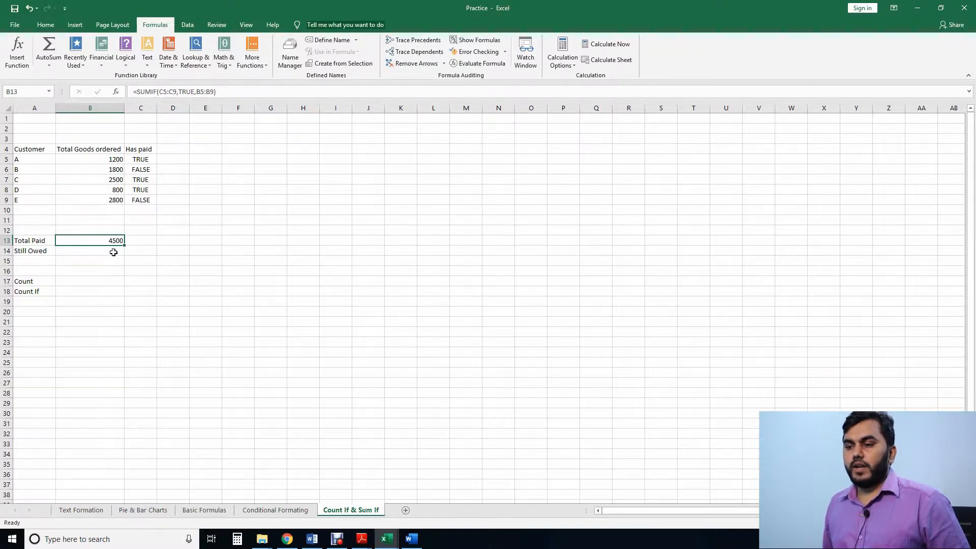
Step: Calculate Still Owed in B14 with a SUMIF formula that adds B5:B9 where C5:C9 is False
left_click(114, 252)
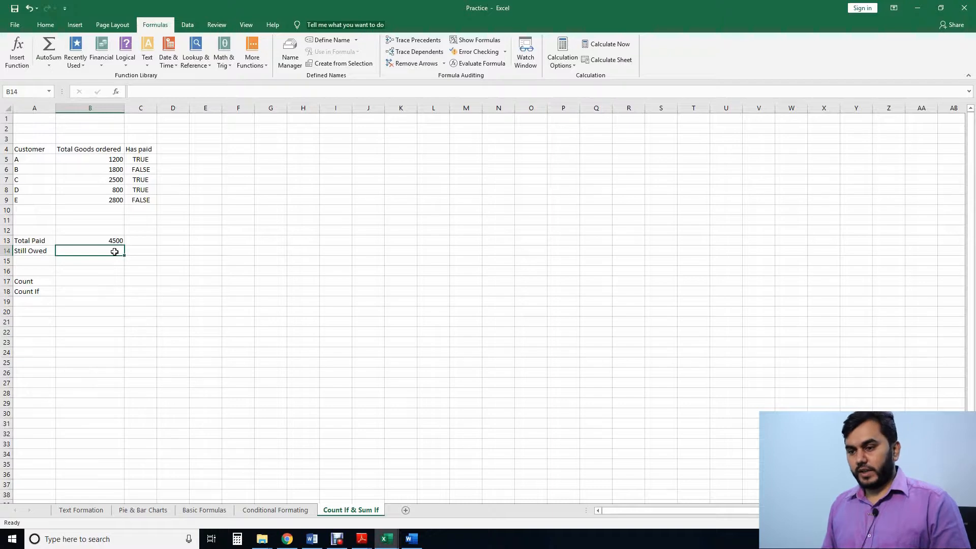
type("=")
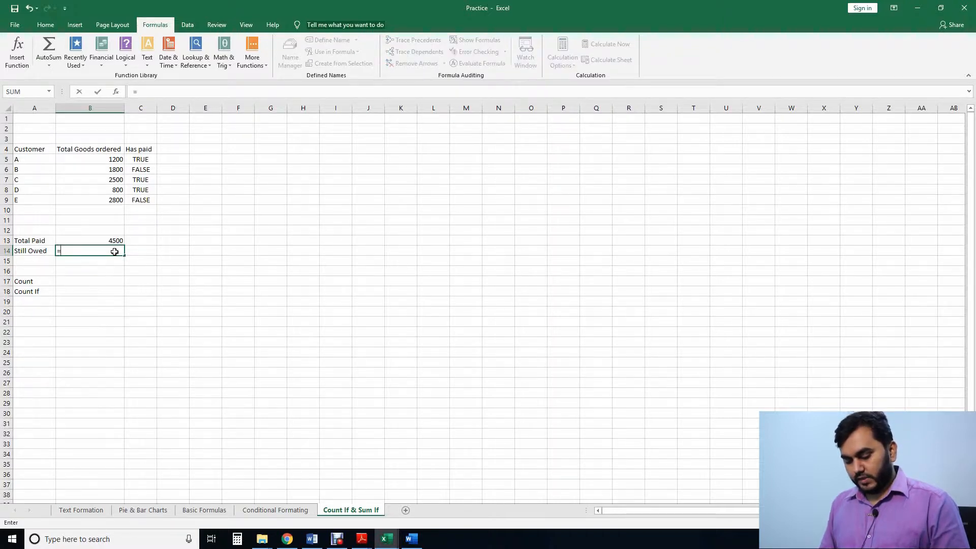
type("sumif")
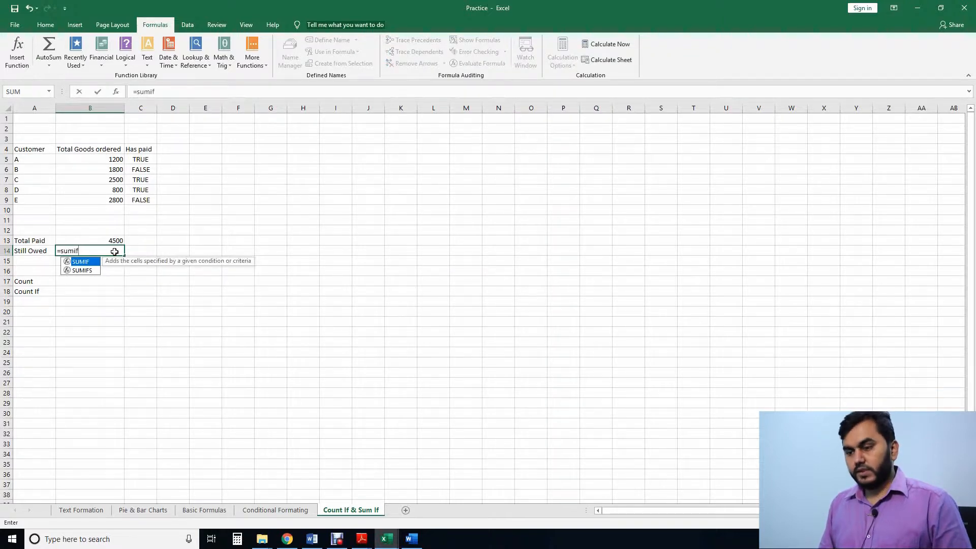
type("(")
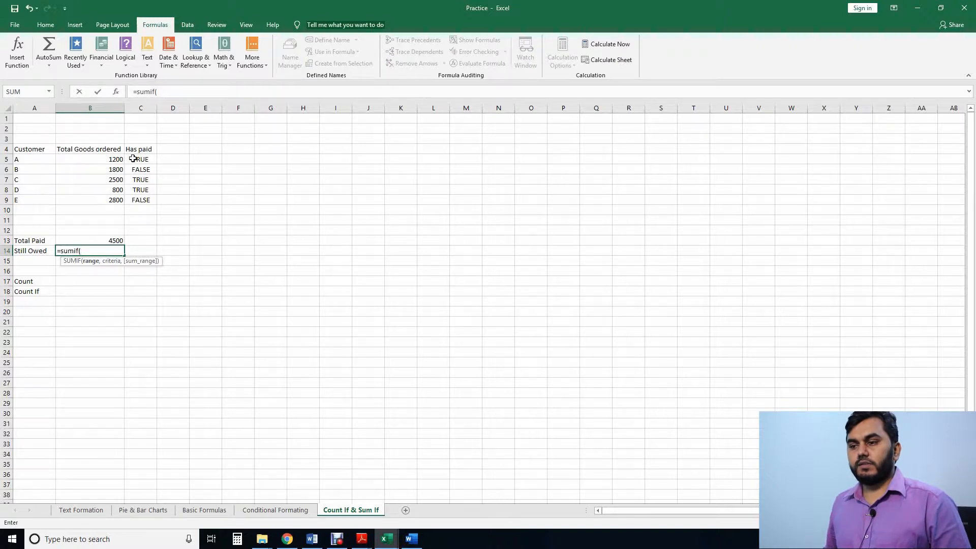
left_click_drag(135, 159, 137, 201)
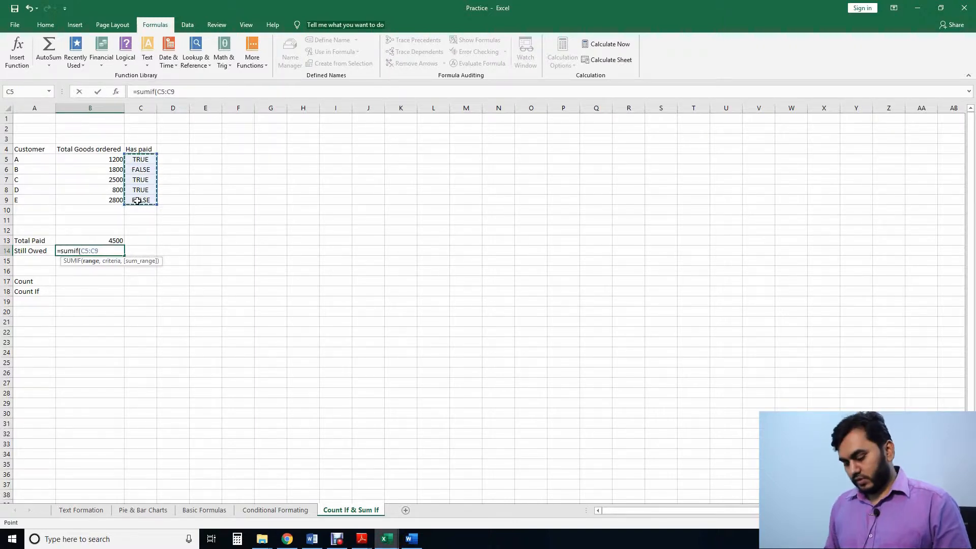
type(",")
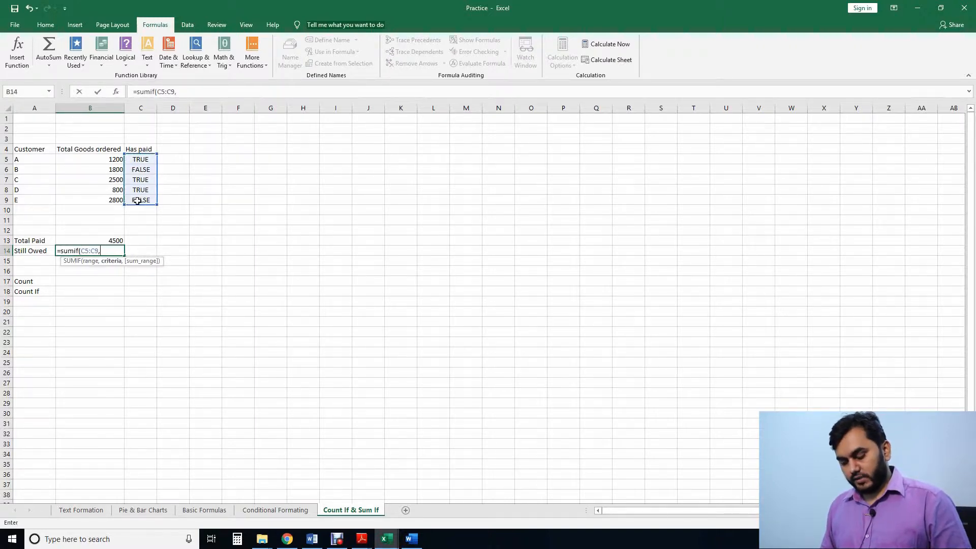
type("False")
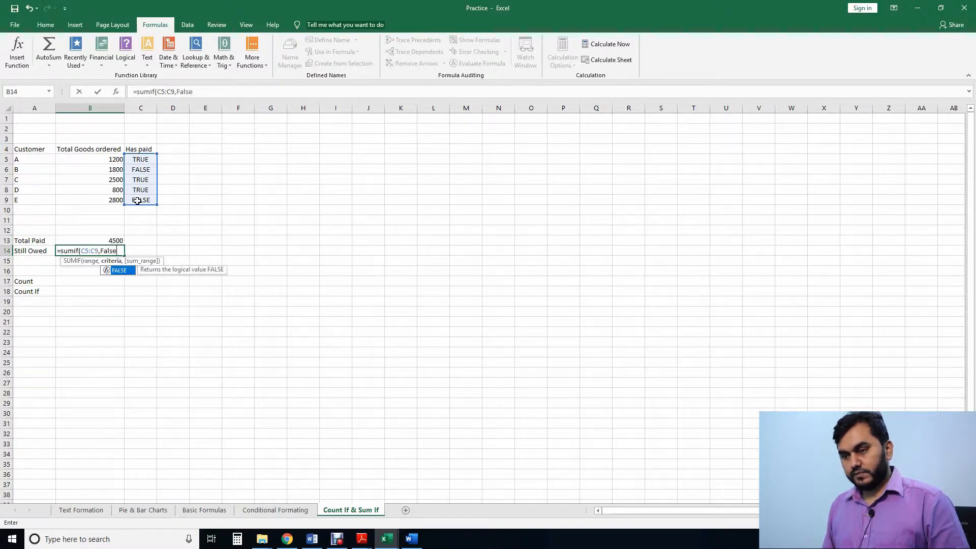
type(",")
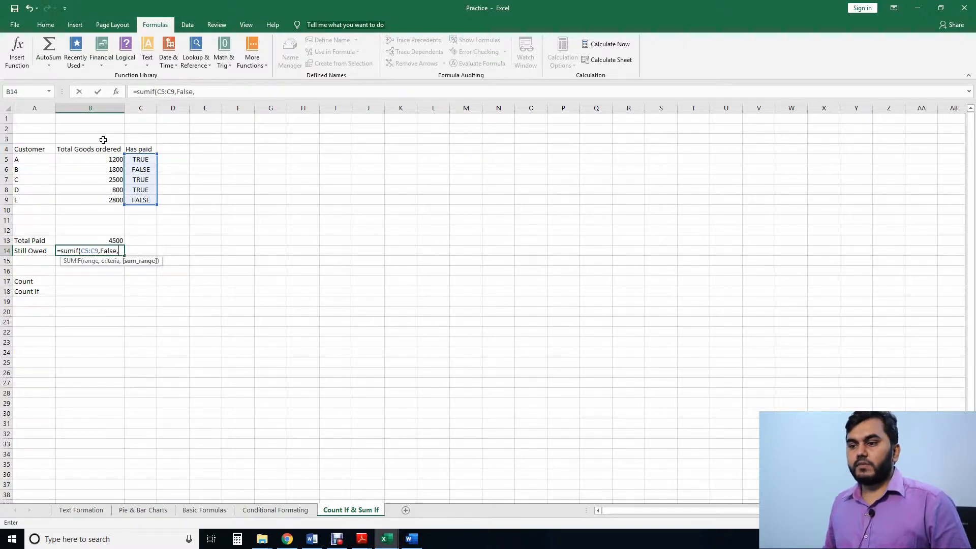
left_click_drag(116, 161, 116, 200)
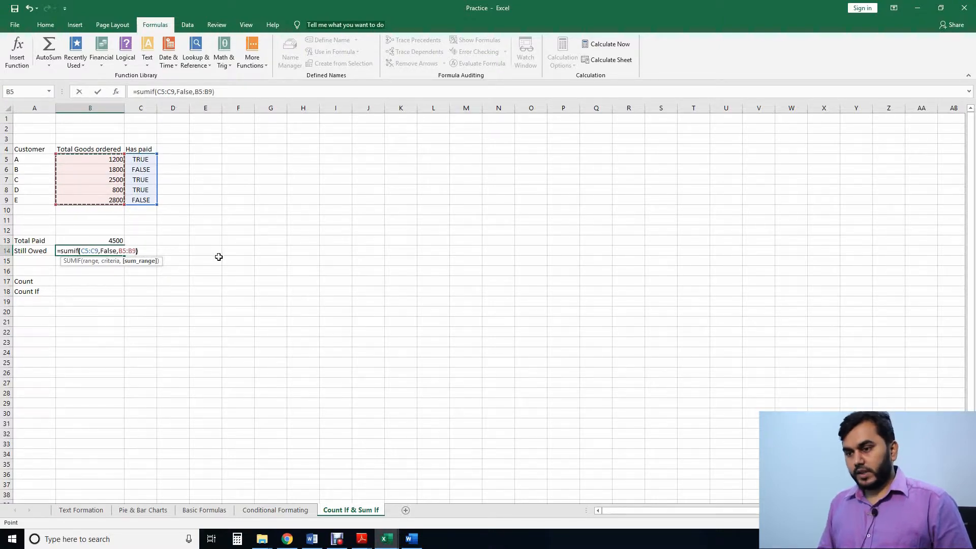
type(")")
key("Return")
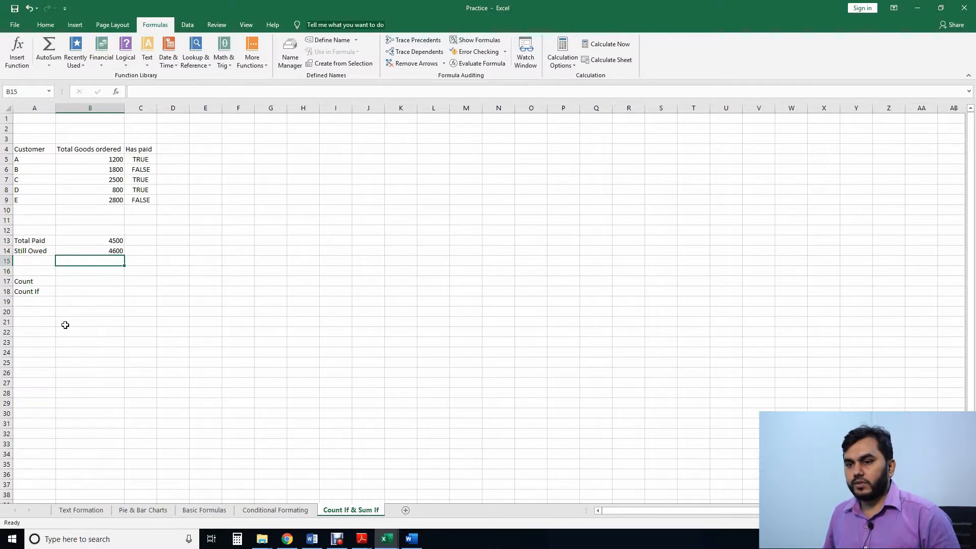
Step: Calculate Count in B17 with a COUNT formula over the ordered goods amounts in B5:B9
left_click(106, 282)
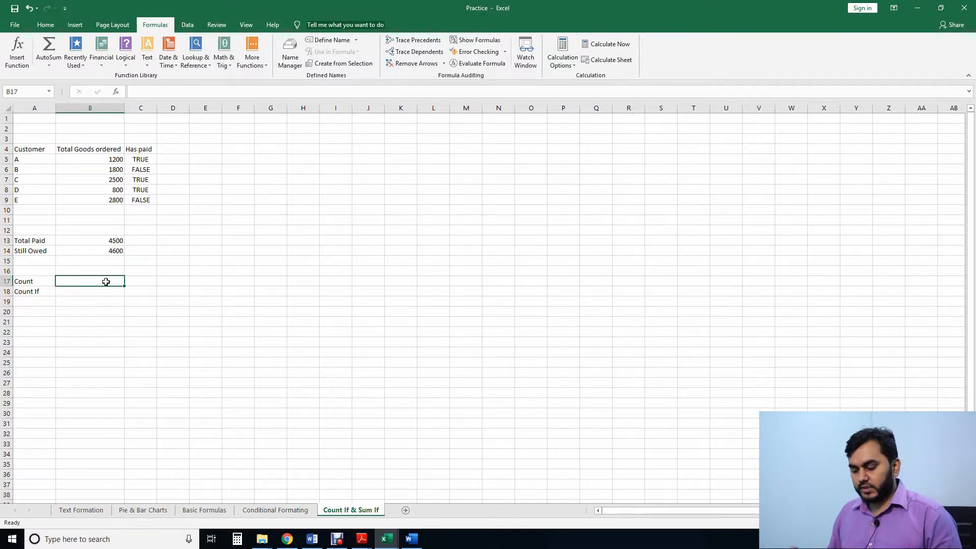
type("=")
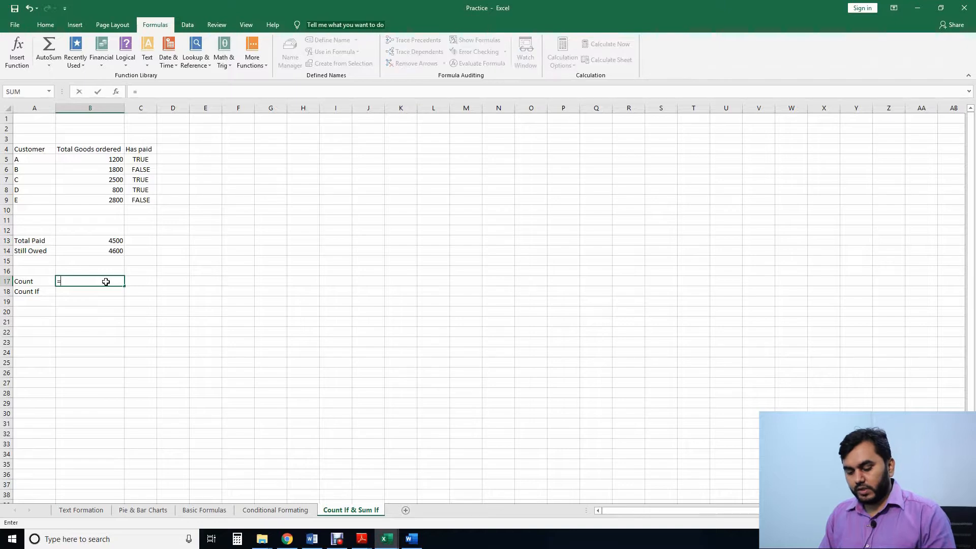
type("count")
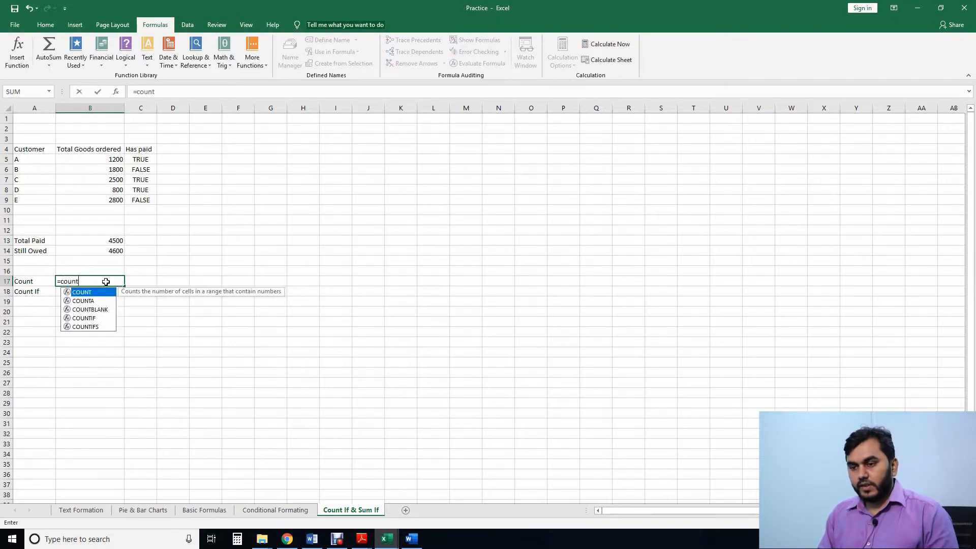
type("(")
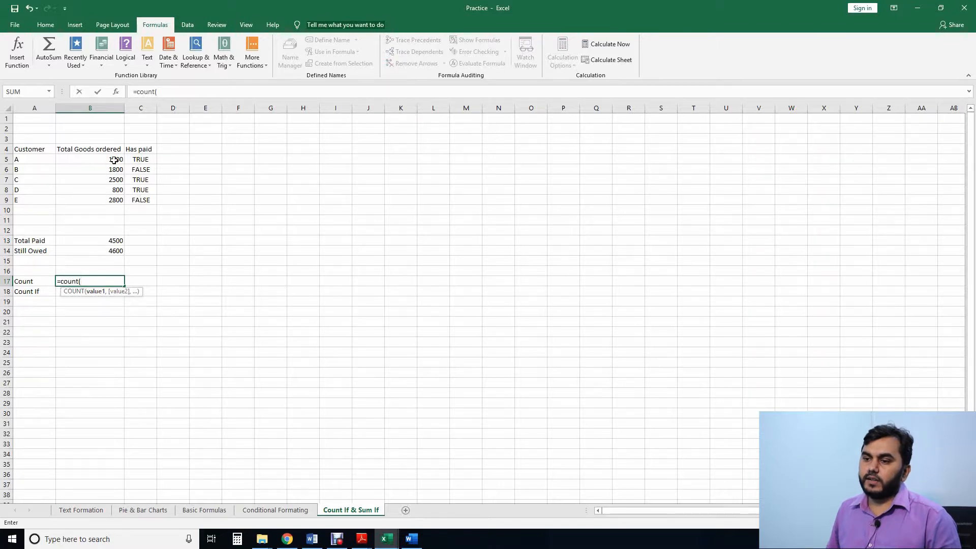
left_click_drag(116, 159, 117, 200)
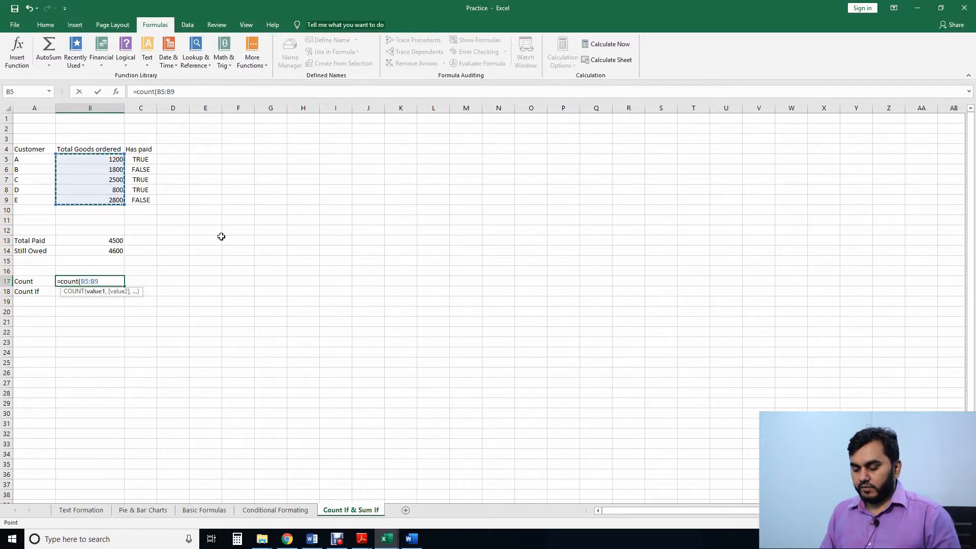
type(")")
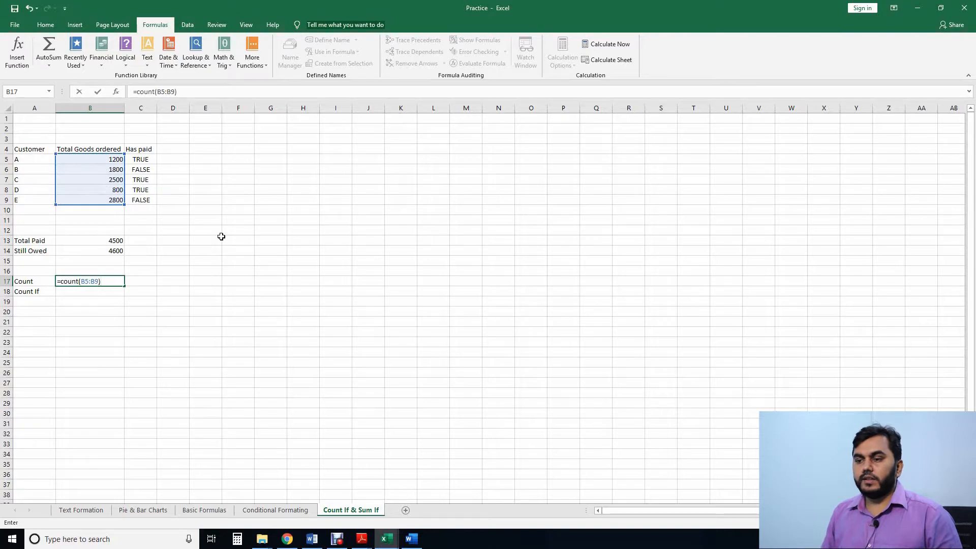
key("Return")
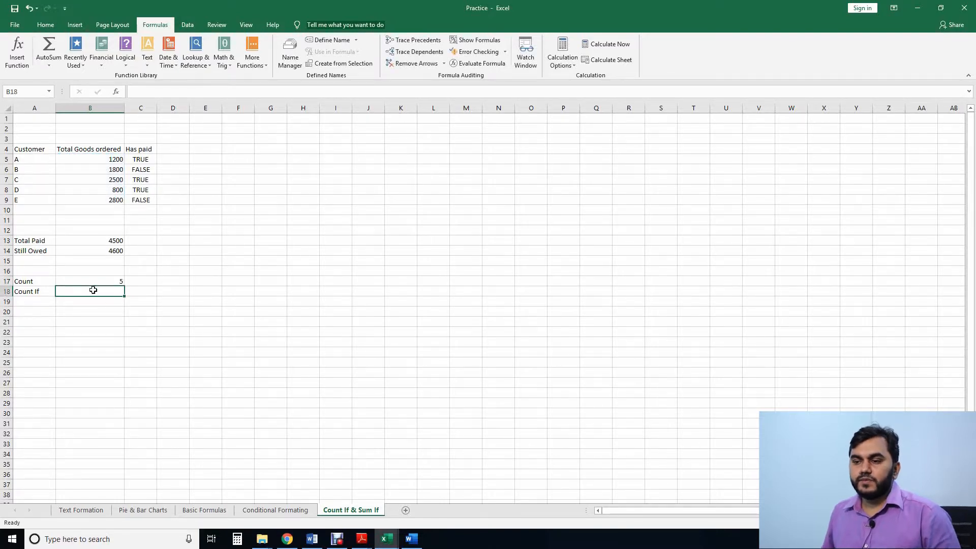
left_click(115, 283)
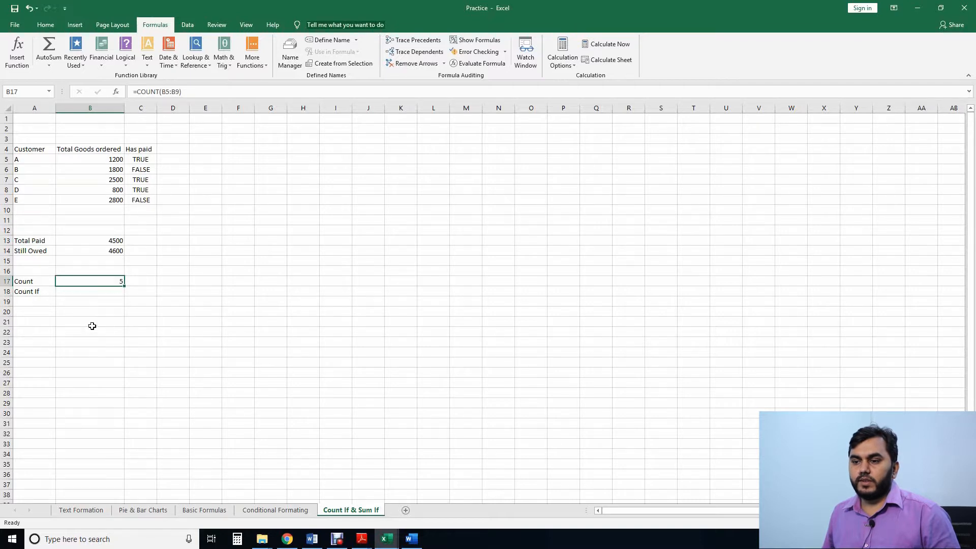
Step: Calculate Count If in B18 with a COUNTIF formula that counts values in B5:B9 matching the criterion ">2000"
left_click(107, 293)
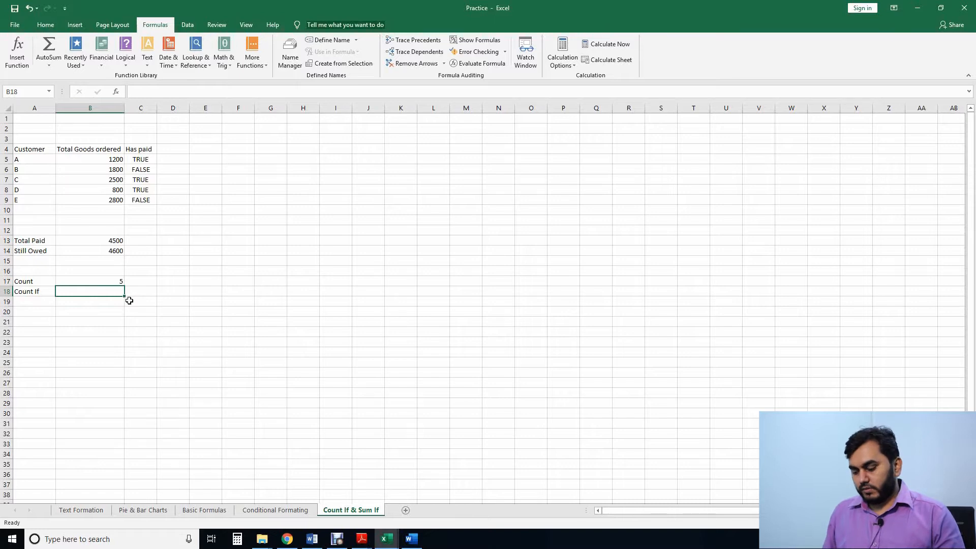
type("=")
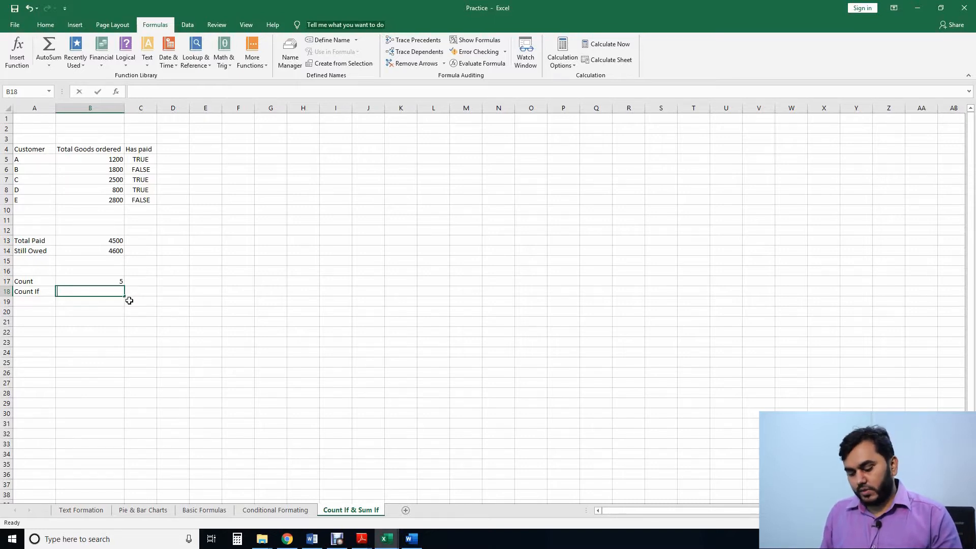
type("c")
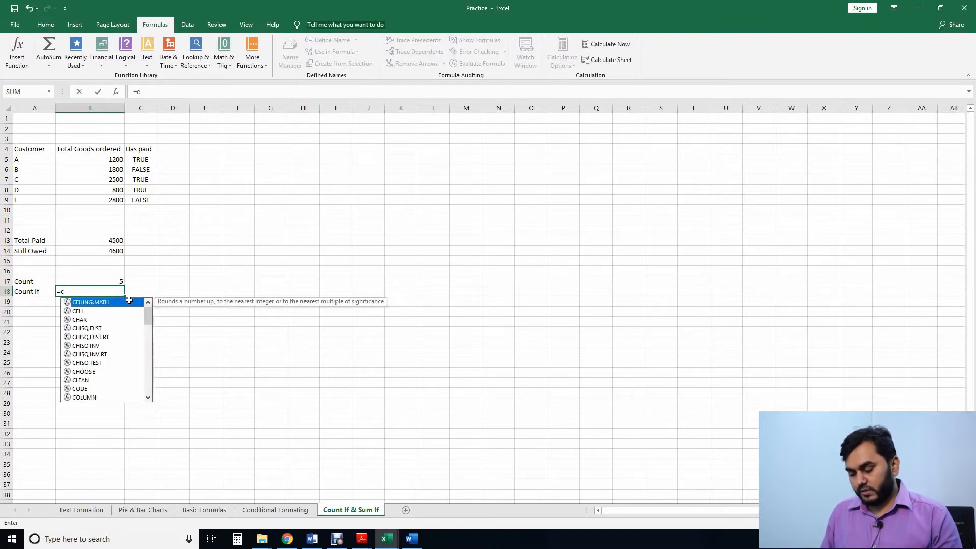
type("ountif")
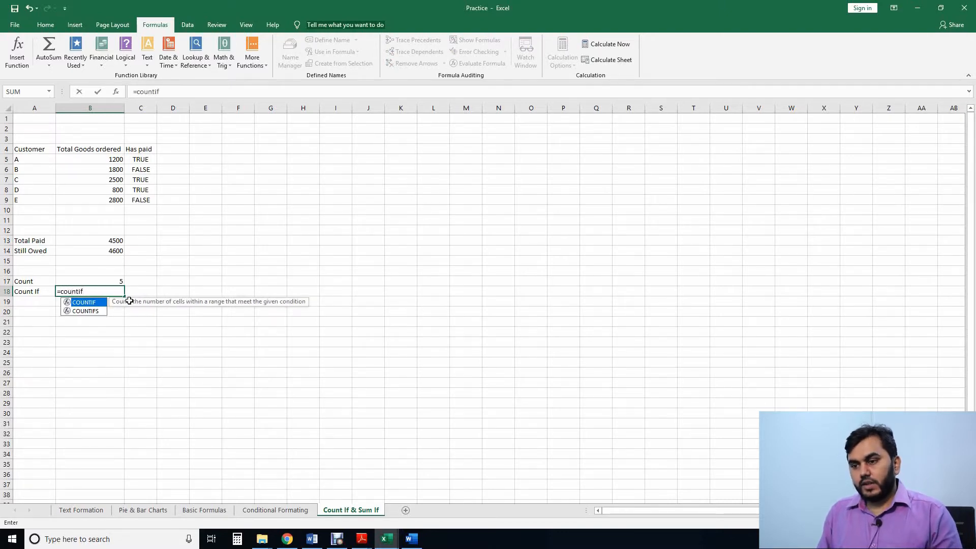
type("(")
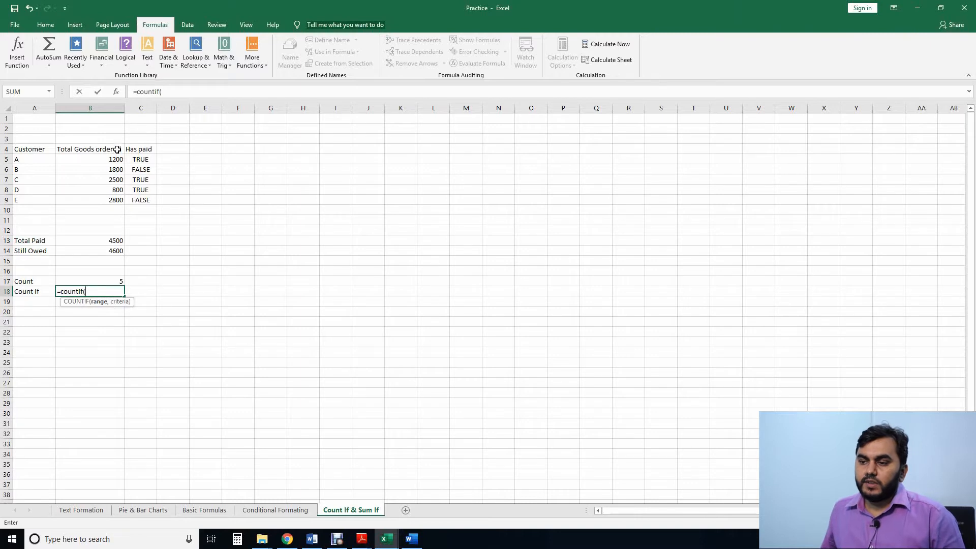
left_click_drag(117, 159, 115, 201)
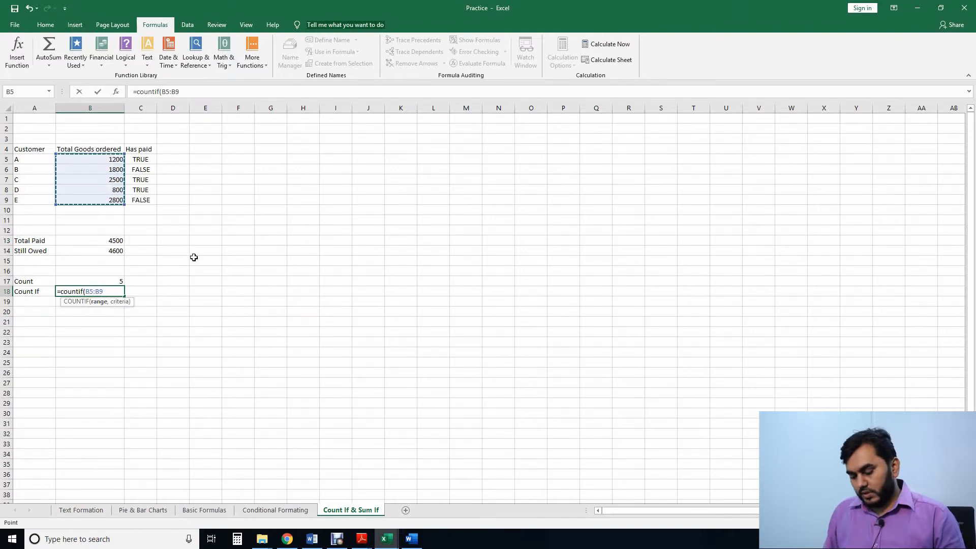
type(",")
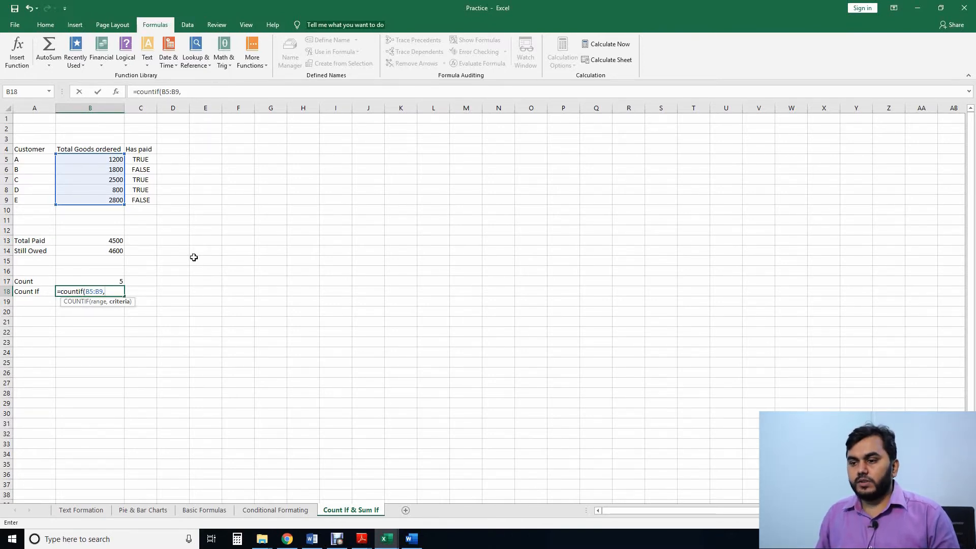
type("\"")
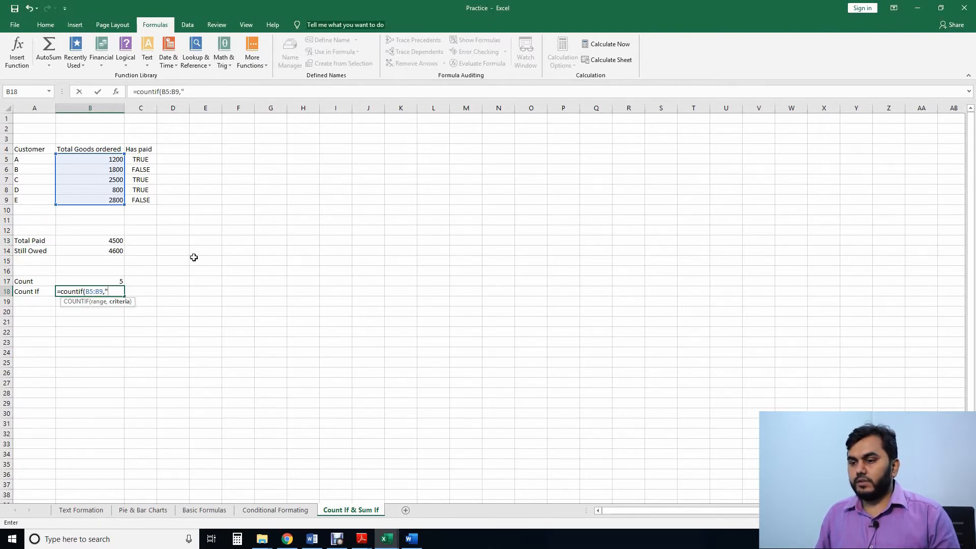
type(">")
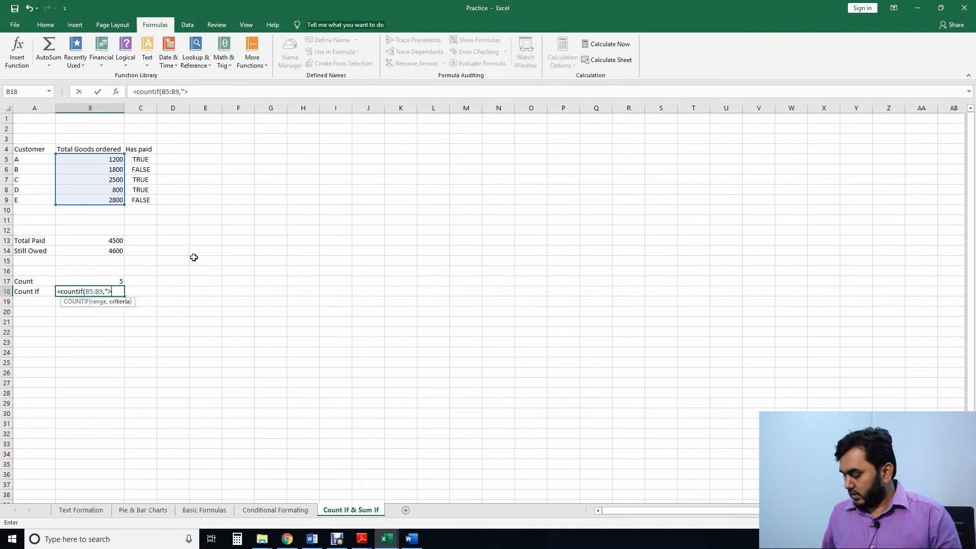
type("2000")
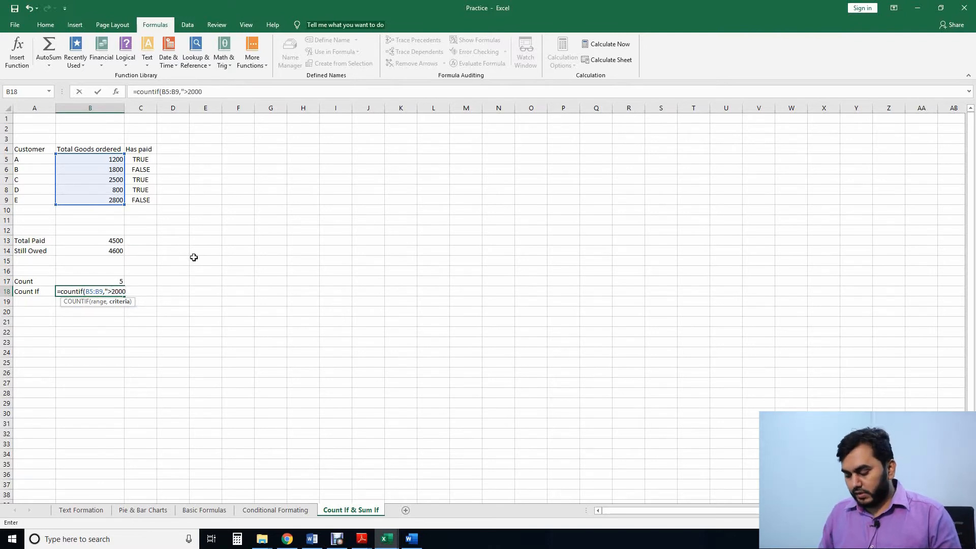
type("\"")
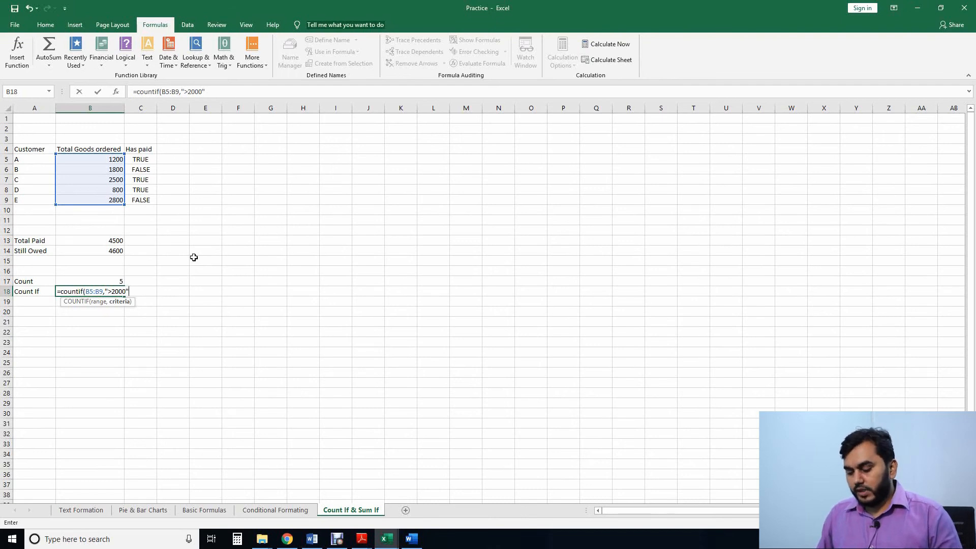
type(")")
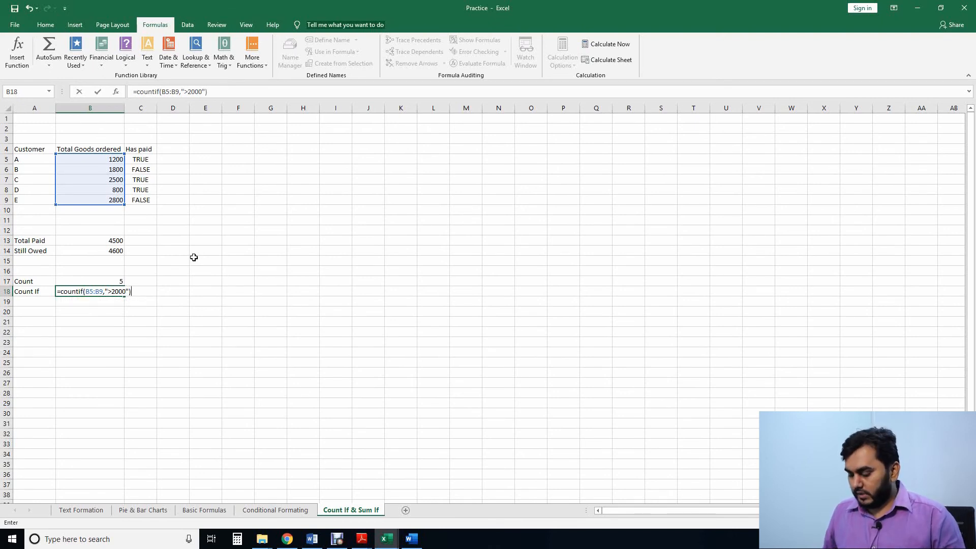
key("Return")
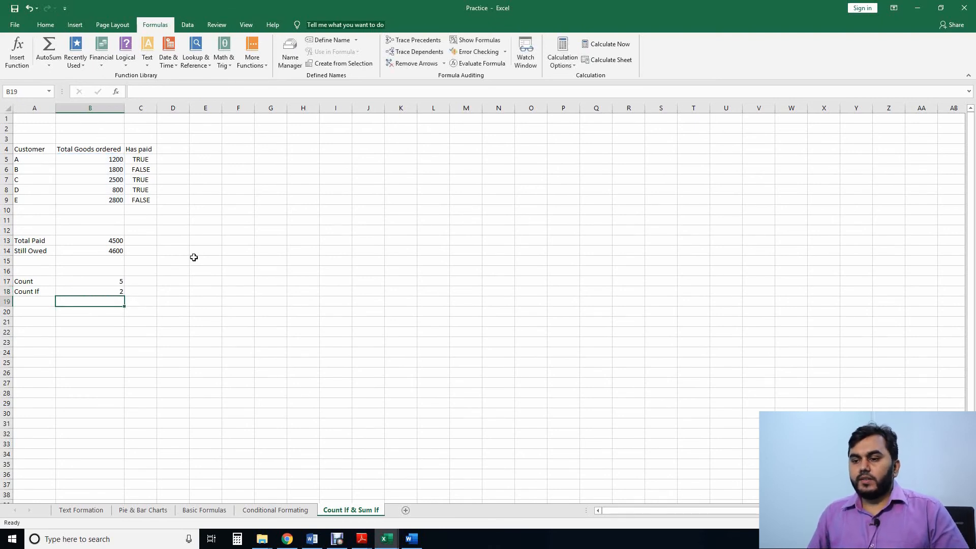
left_click(113, 292)
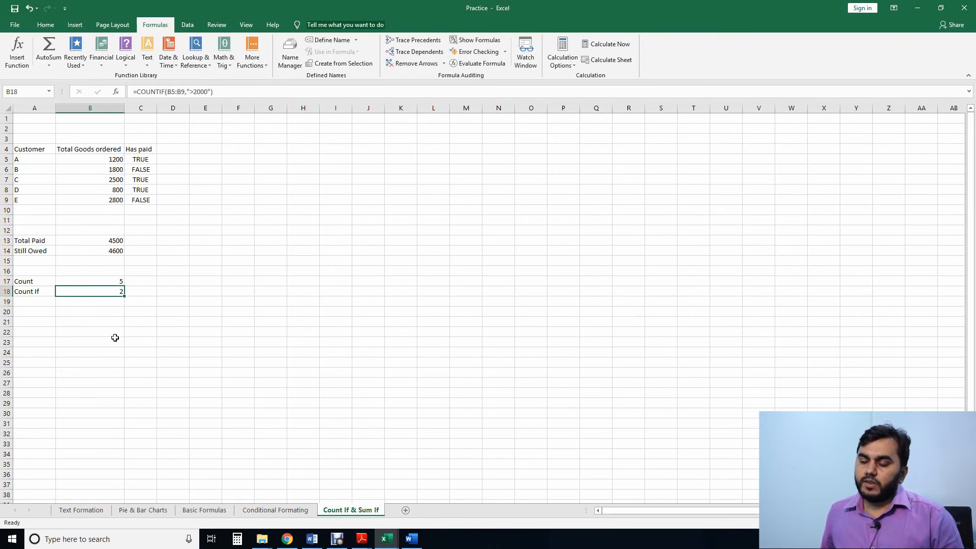